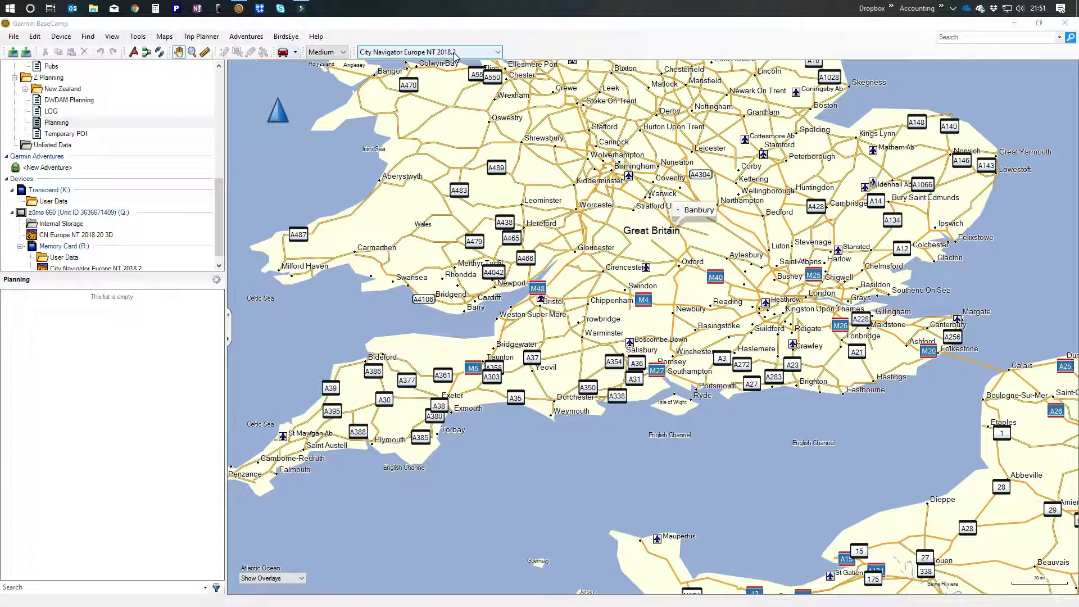
Show the OSM generic routable GBR_14-01-2019 map at highest detail, panned to the Dorset coast.
click(499, 54)
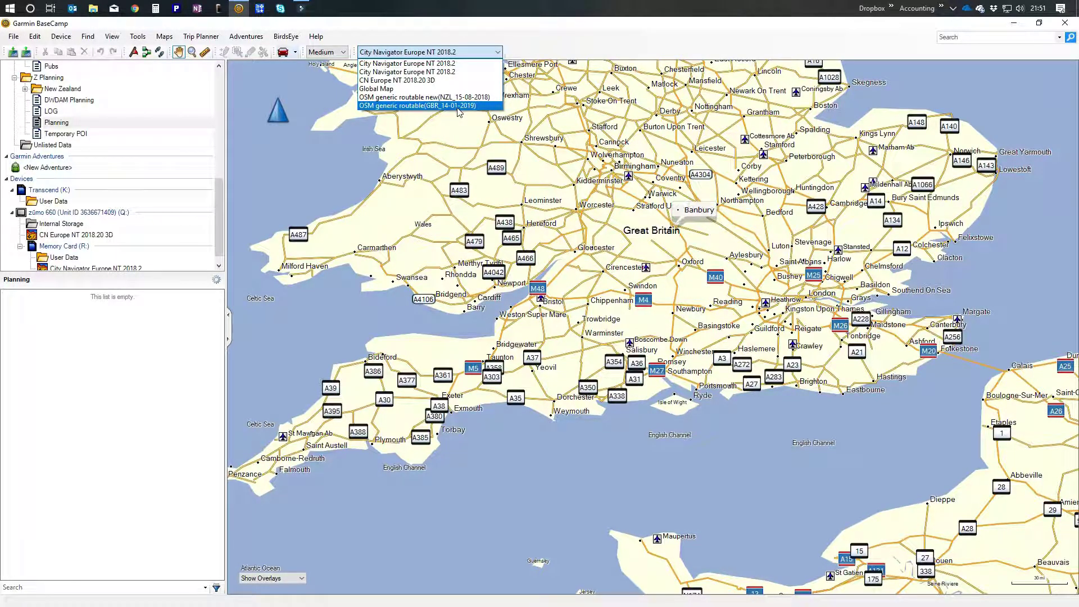
click(437, 107)
click(326, 51)
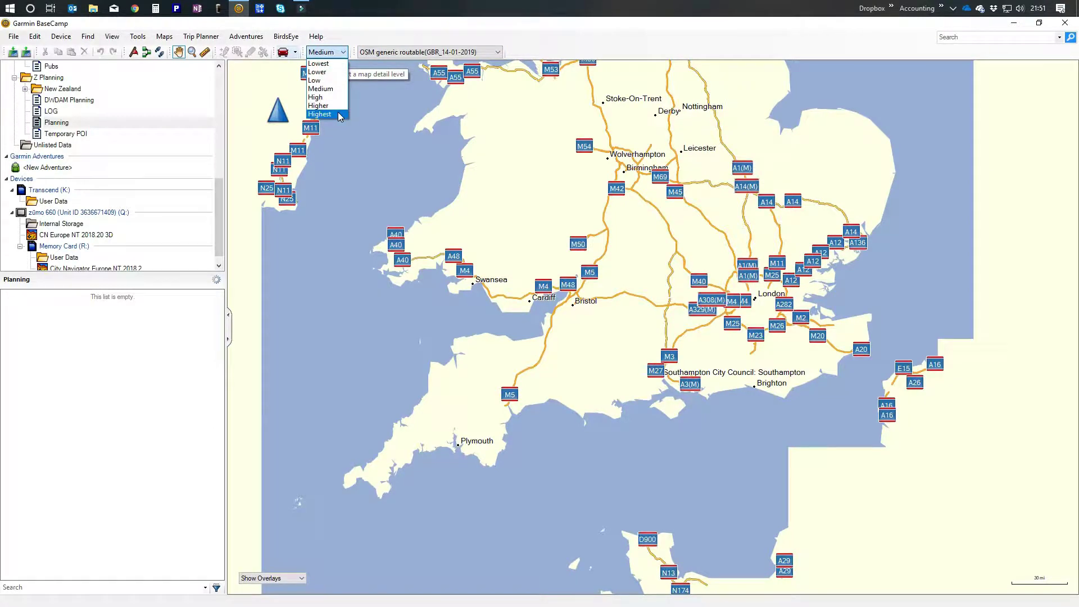
click(337, 113)
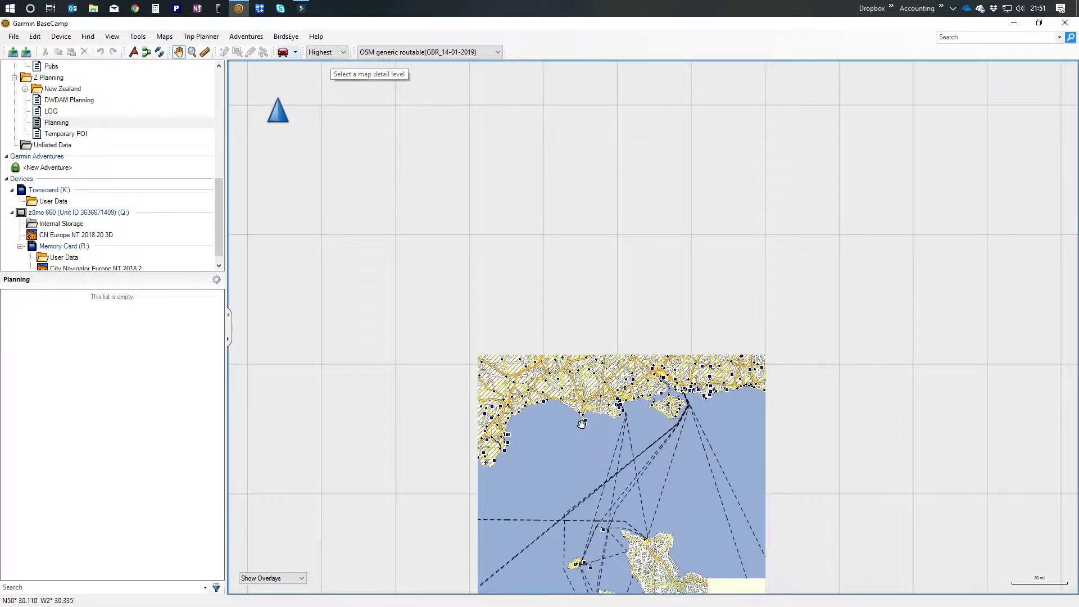
drag(590, 439, 648, 333)
scroll(648, 334, up, 1)
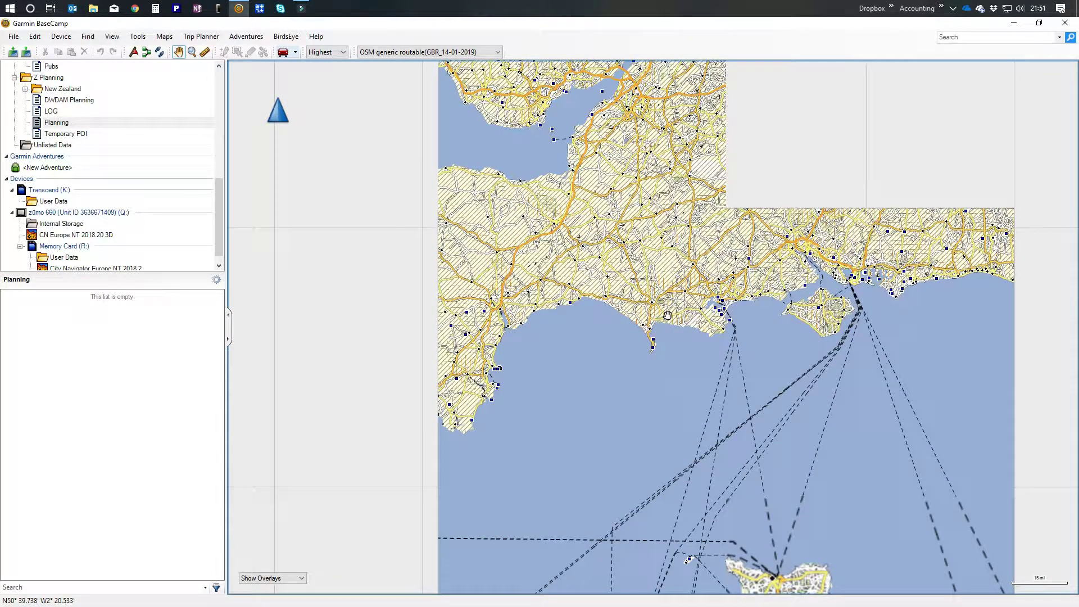
scroll(642, 323, up, 2)
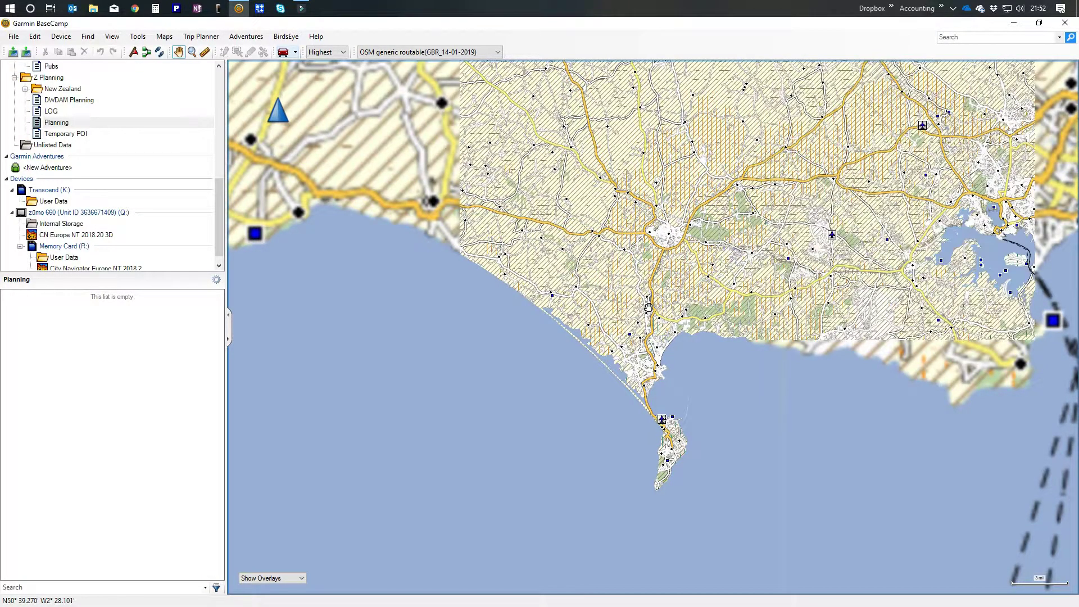
scroll(627, 380, up, 1)
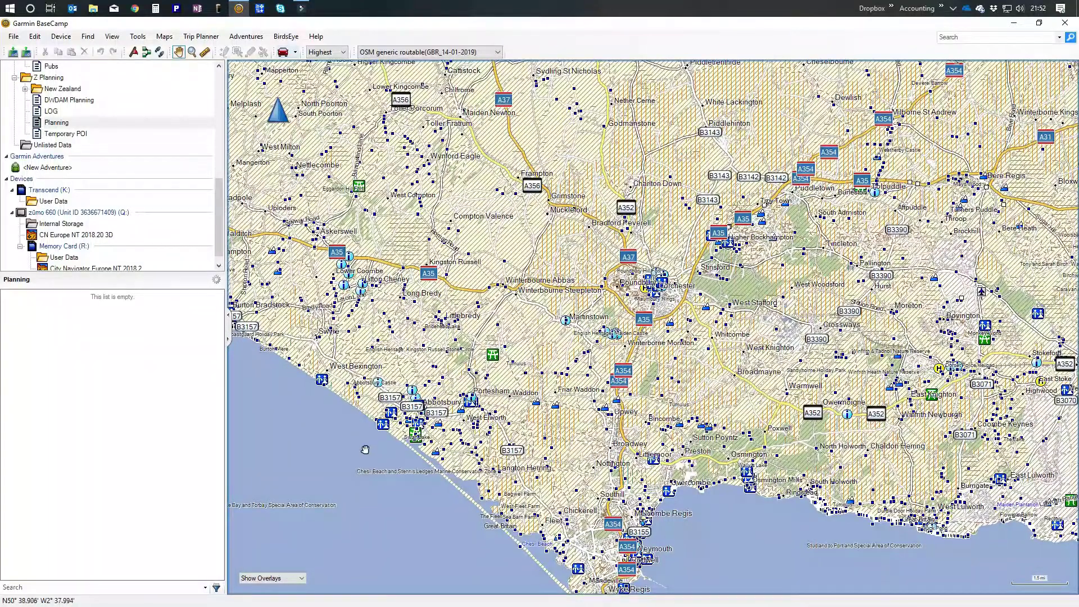
click(164, 37)
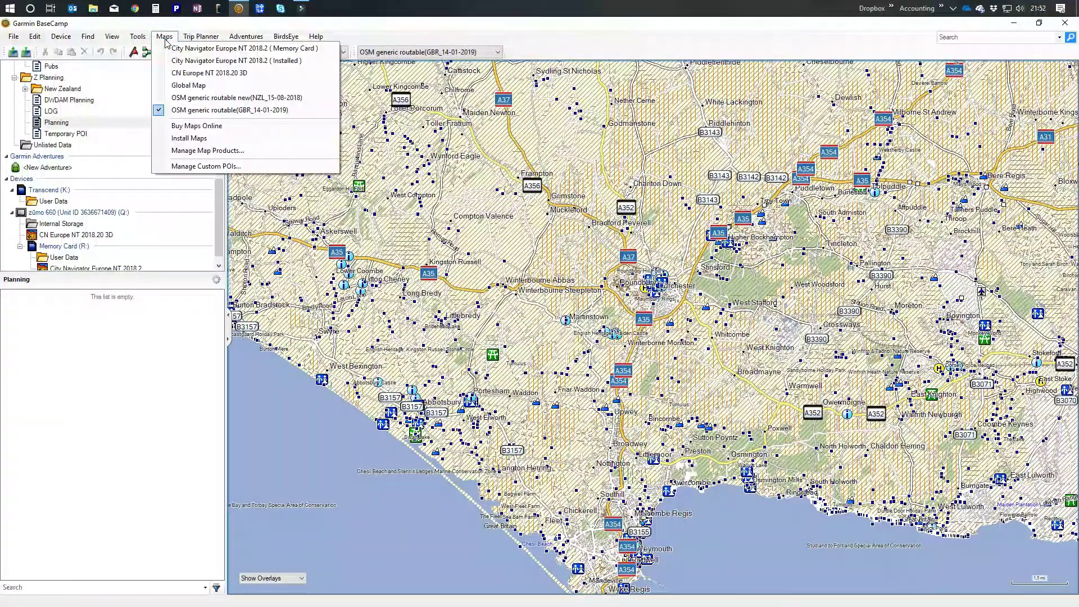
Start Install Maps with the zūmo 660 as the target device.
click(195, 139)
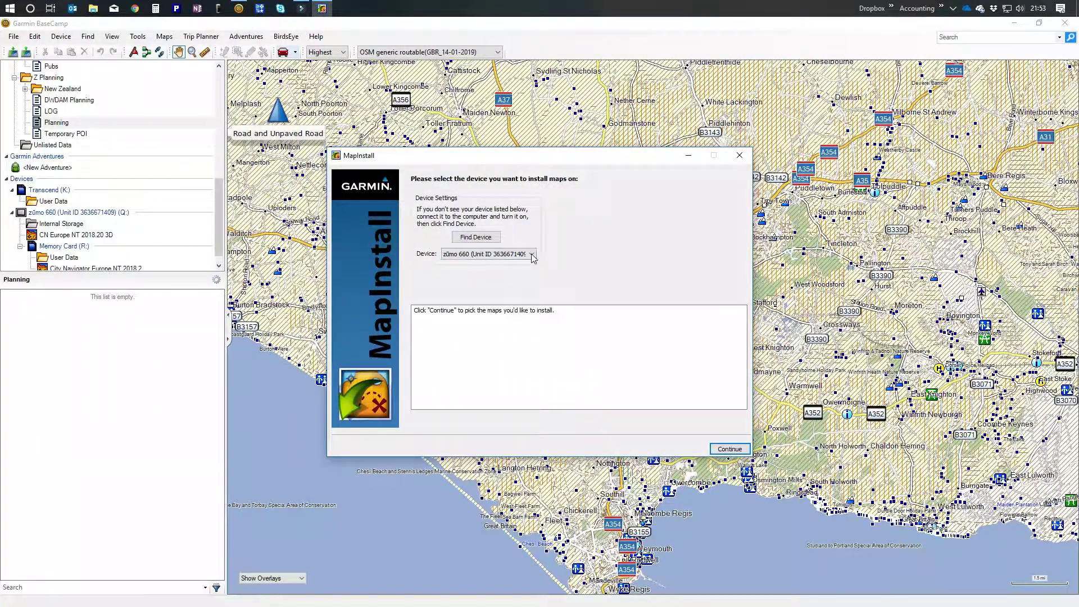
click(531, 254)
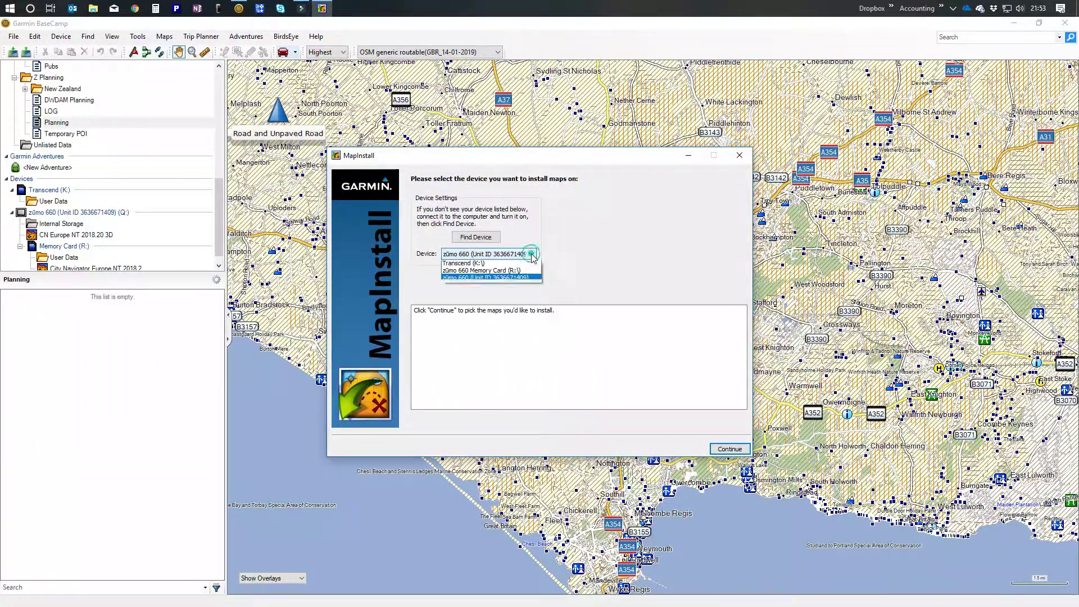
click(482, 279)
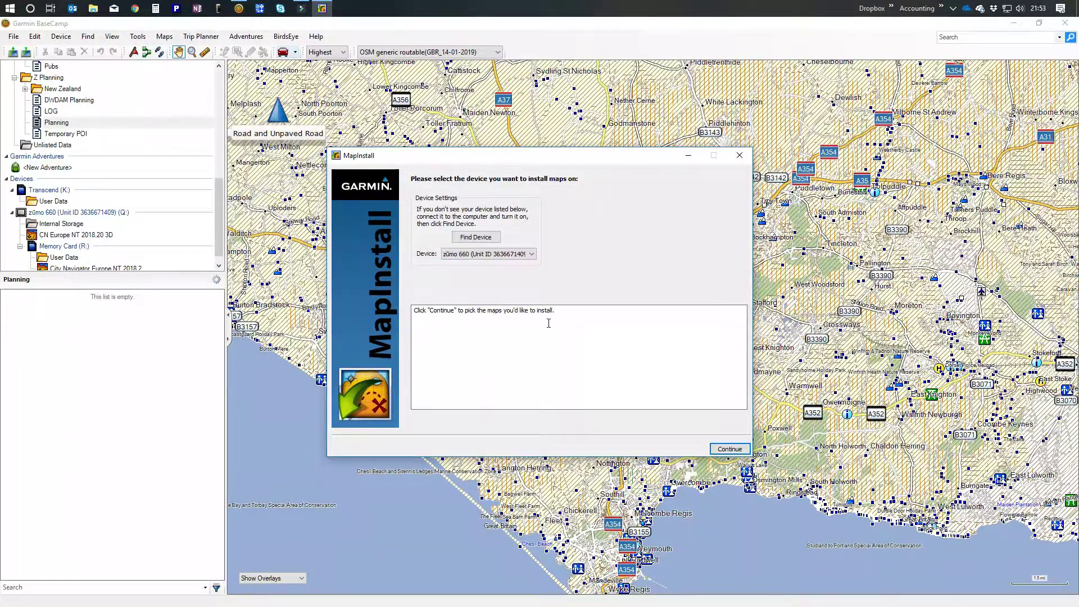
click(730, 449)
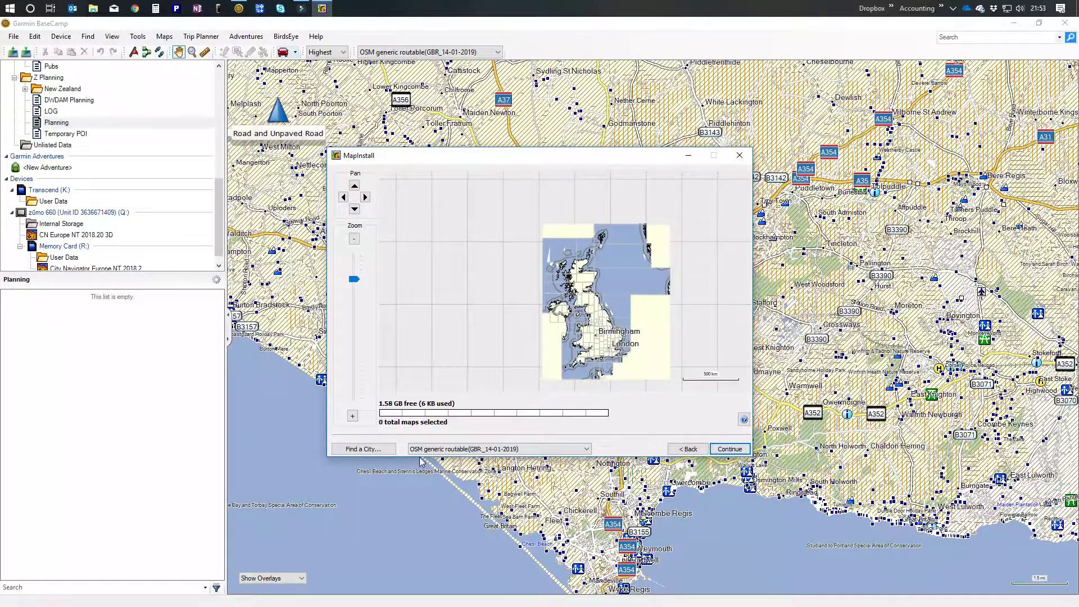
Keep the OSM GBR product and select the Scotland map tiles one by one.
click(587, 450)
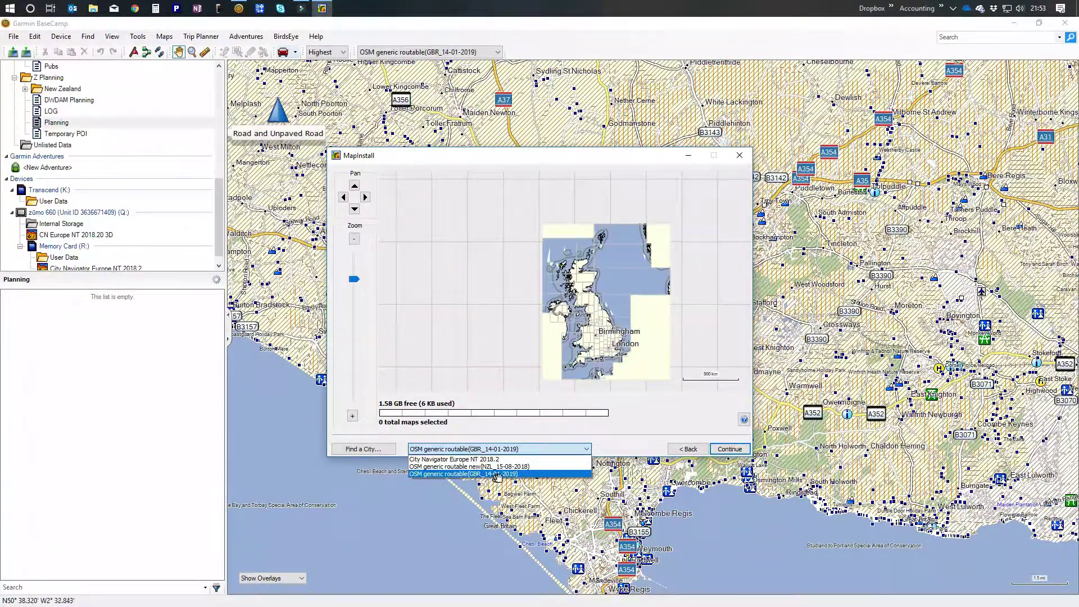
click(521, 474)
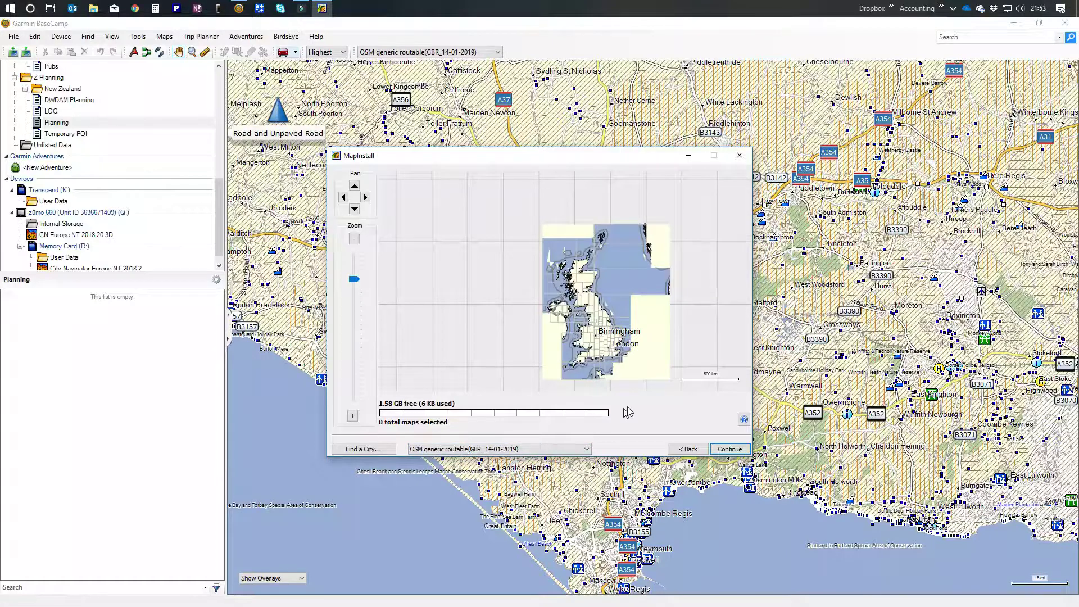
click(601, 235)
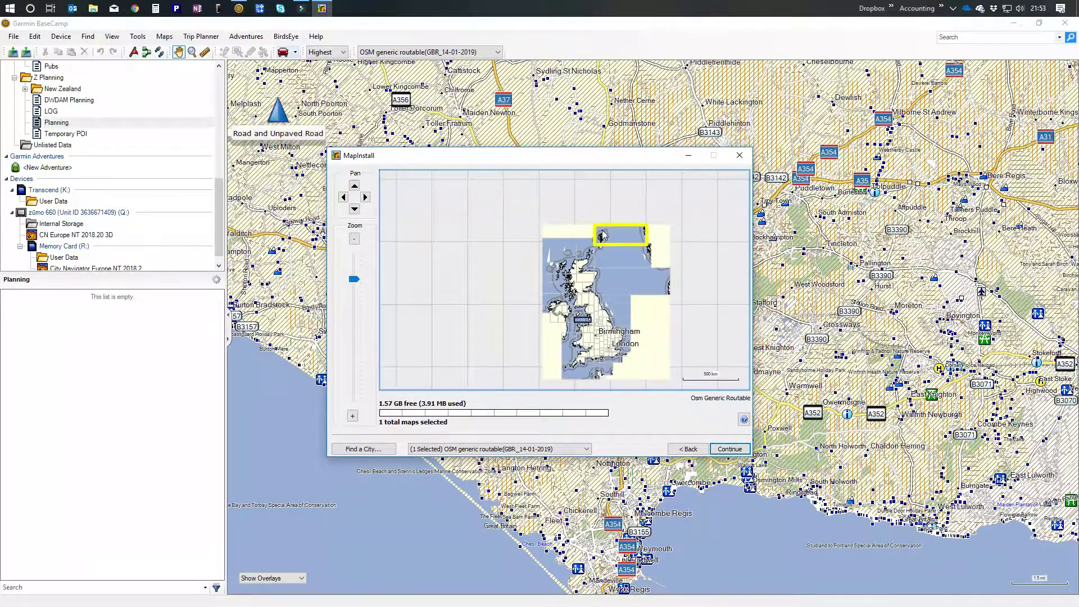
click(601, 236)
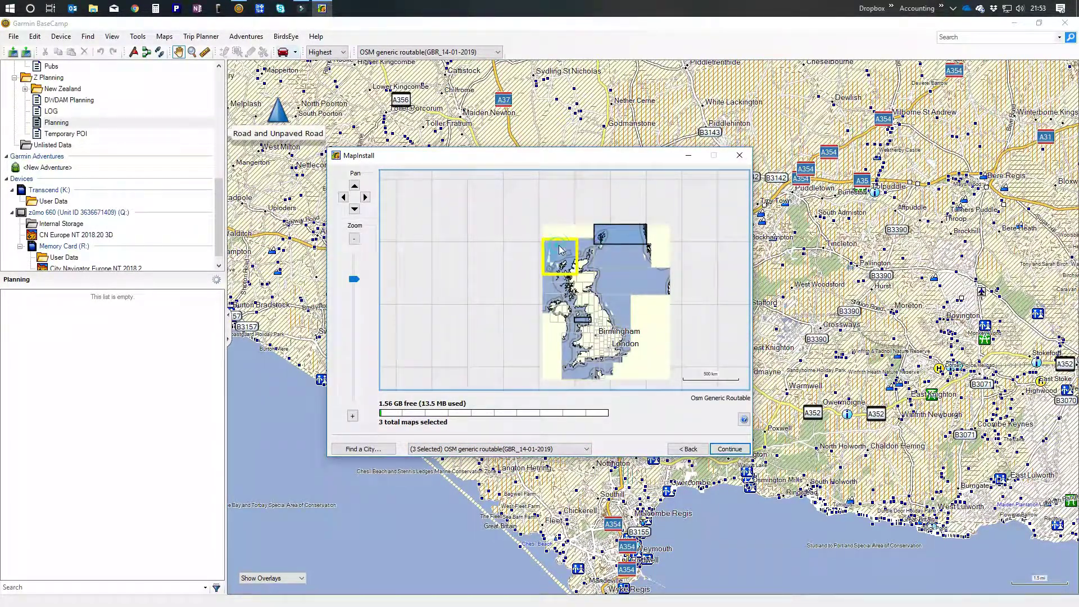
click(585, 254)
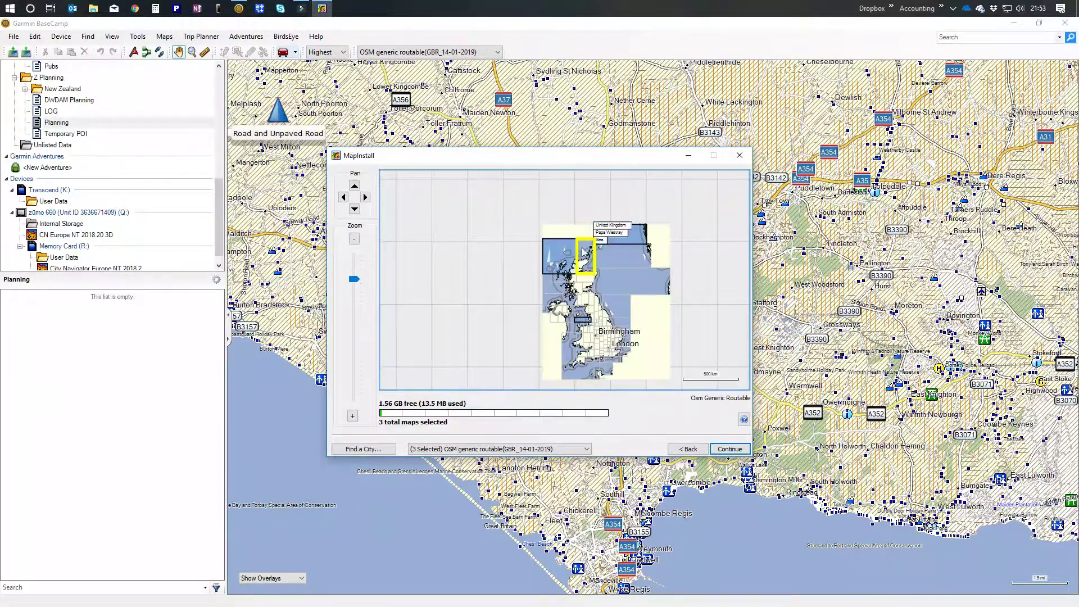
click(588, 247)
click(611, 255)
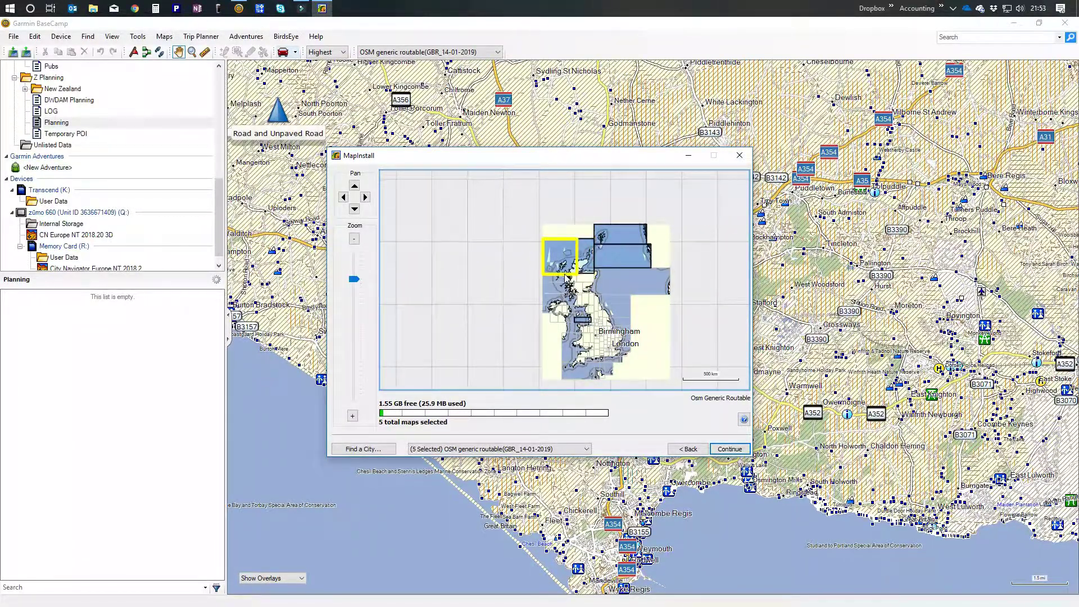
click(564, 280)
click(560, 288)
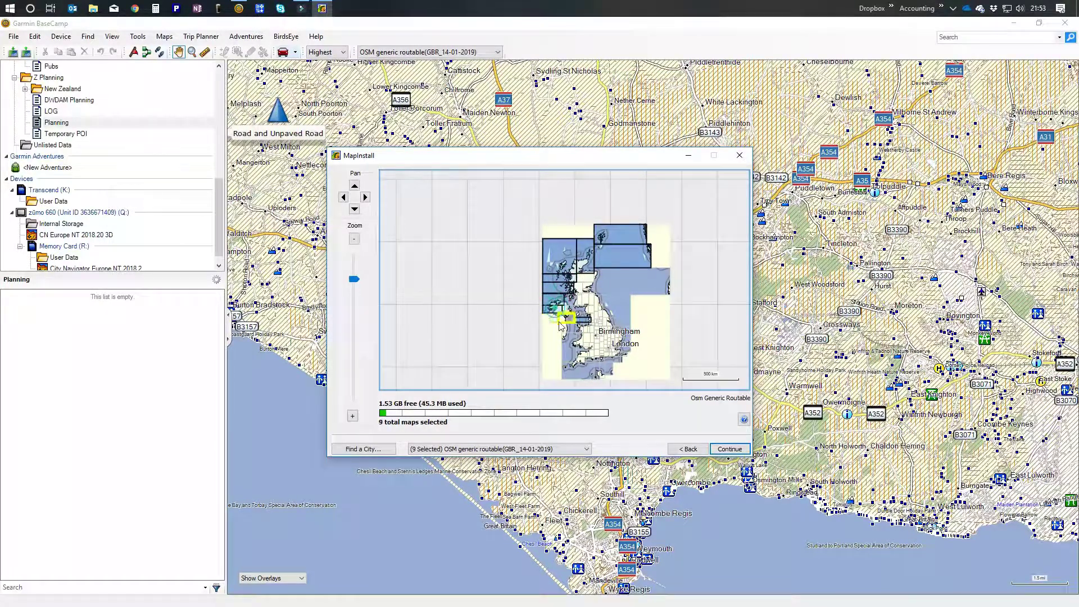
click(573, 290)
click(580, 278)
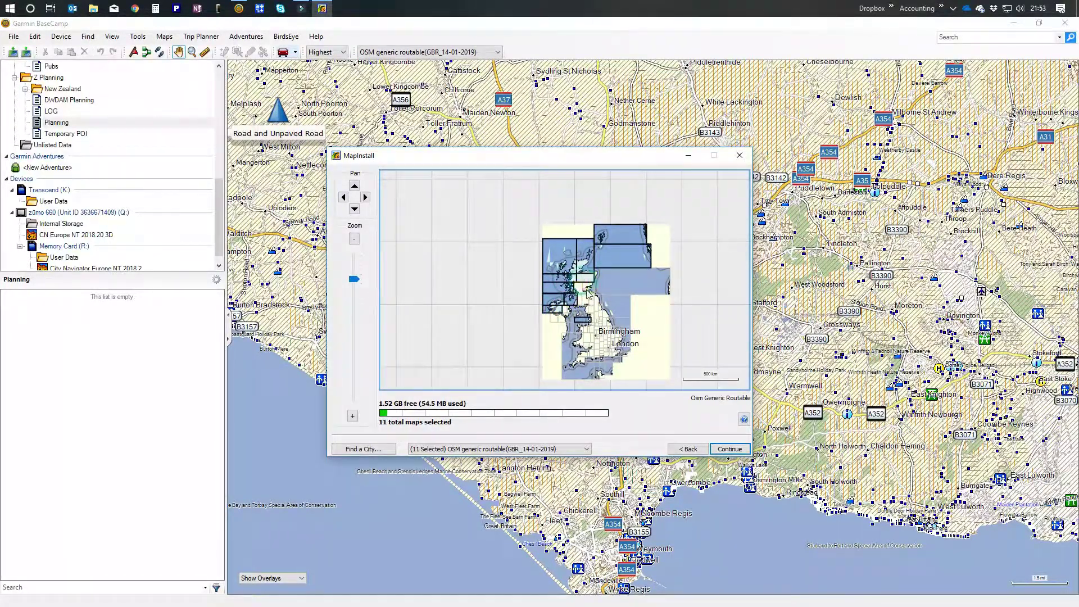
click(580, 291)
click(649, 285)
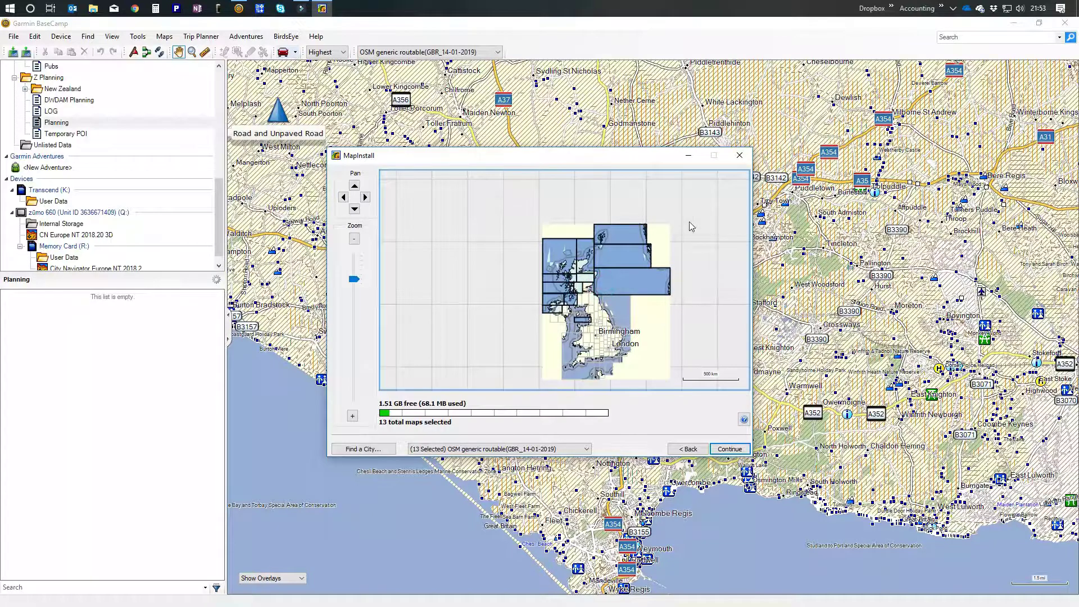
Box-select the remaining tiles over Britain and install them to the zūmo 660.
drag(687, 311, 523, 390)
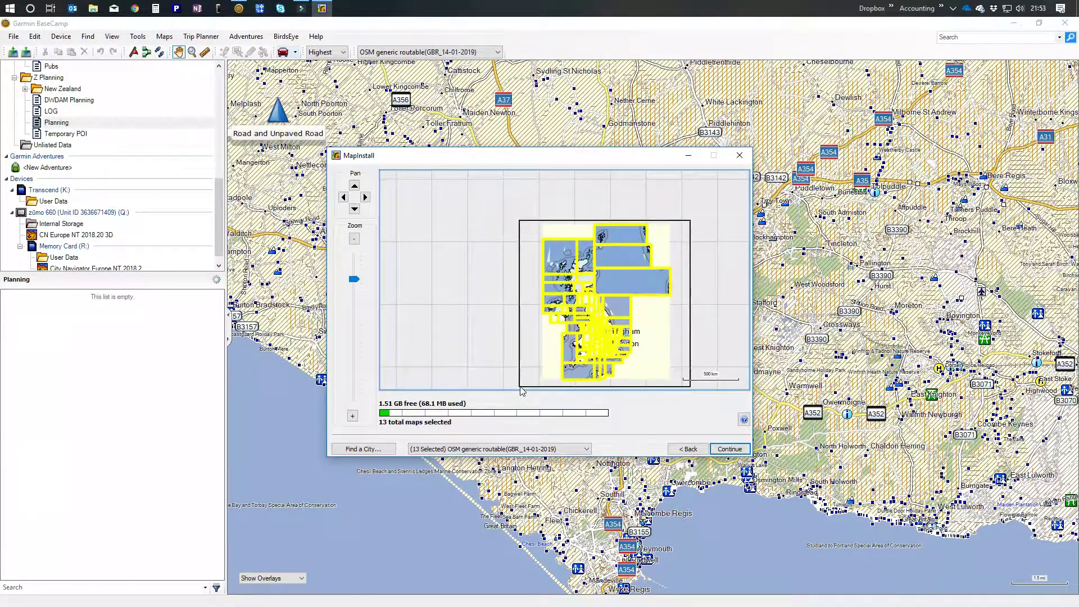
drag(524, 390, 519, 382)
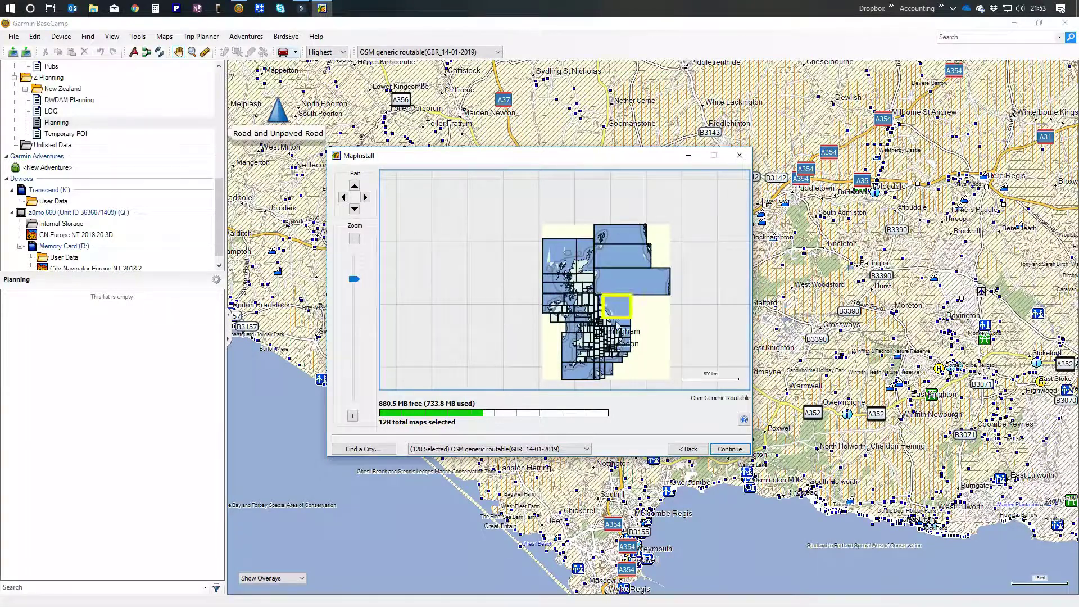
click(731, 450)
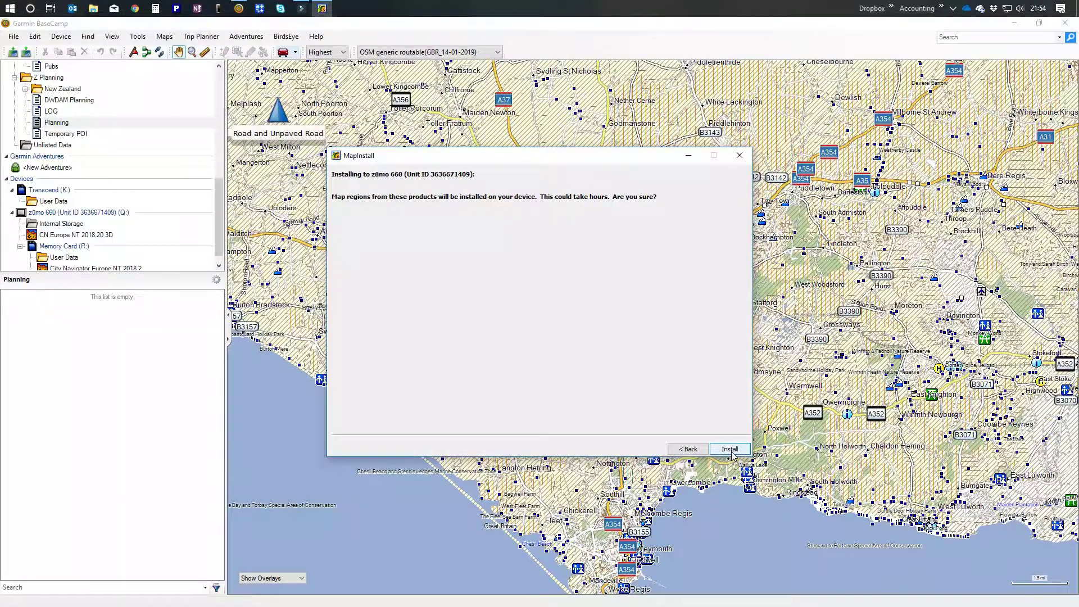
click(730, 450)
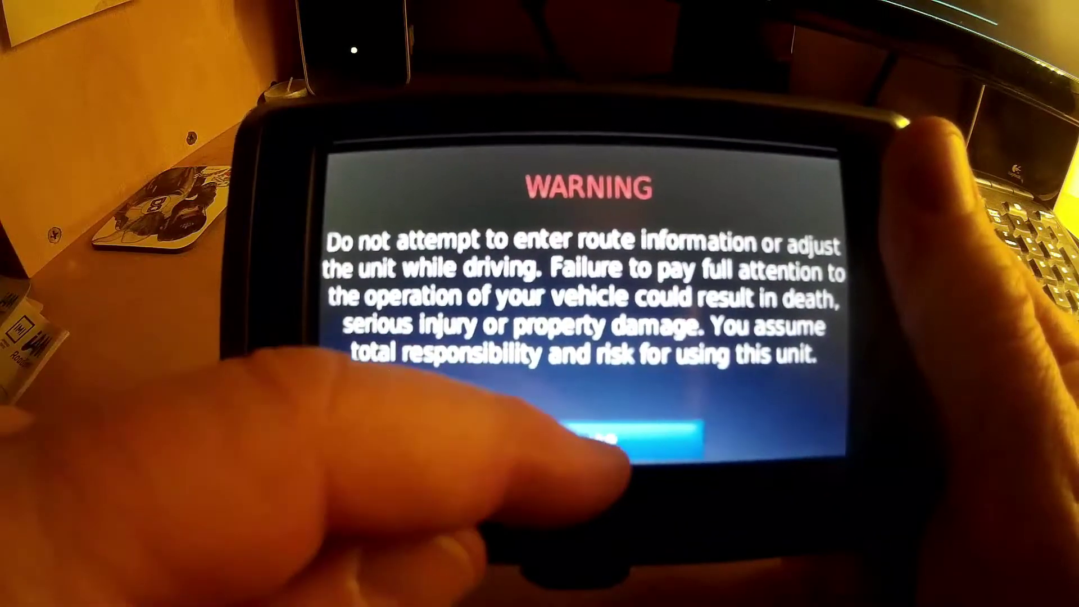
Agree to the safety warning and go through Tools and Settings to the map settings.
click(641, 438)
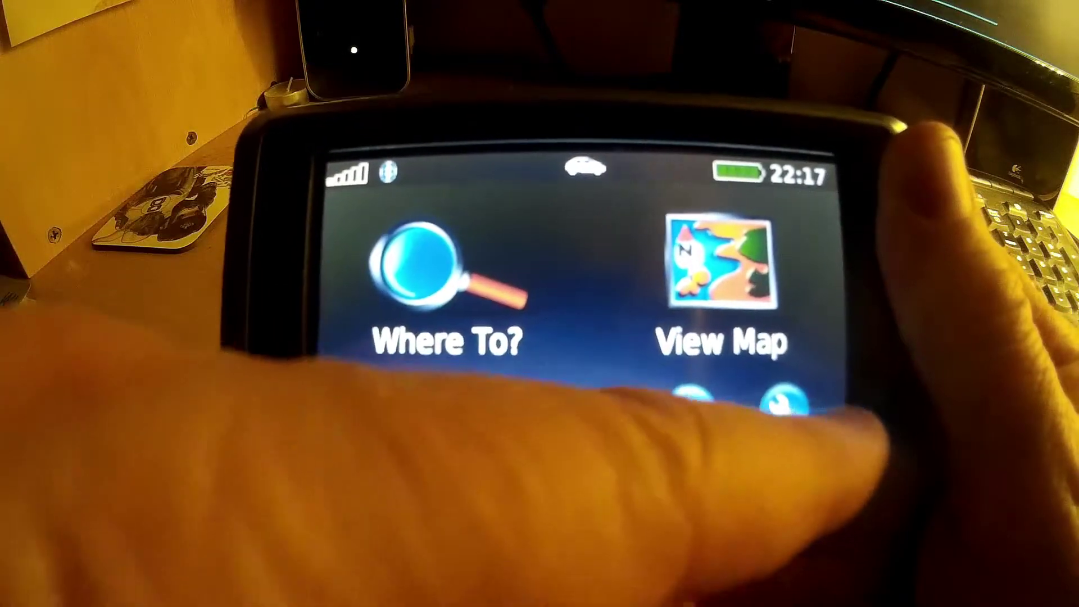
click(788, 396)
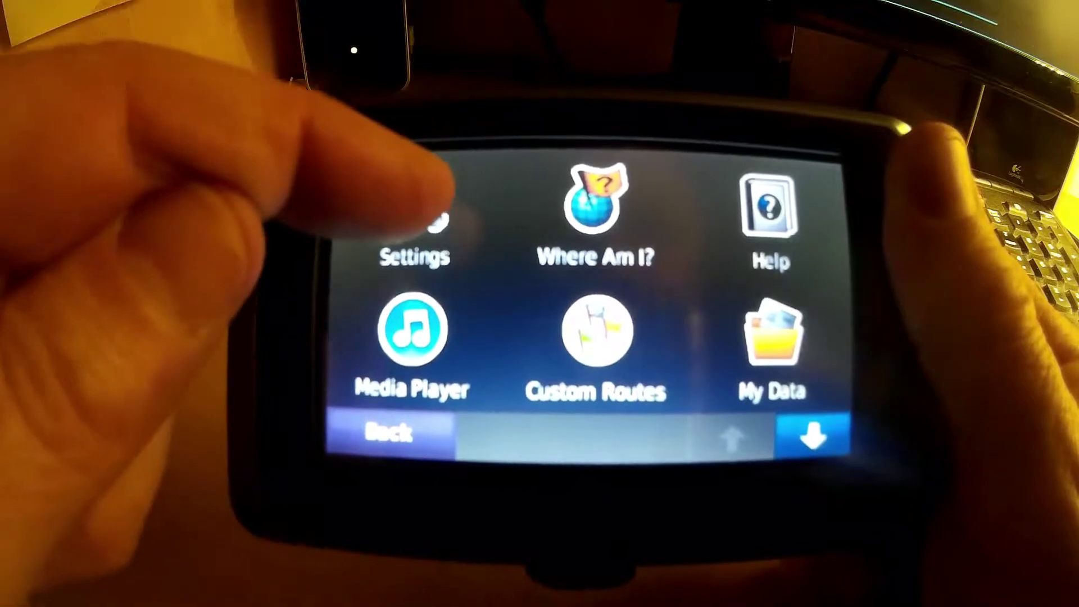
click(418, 211)
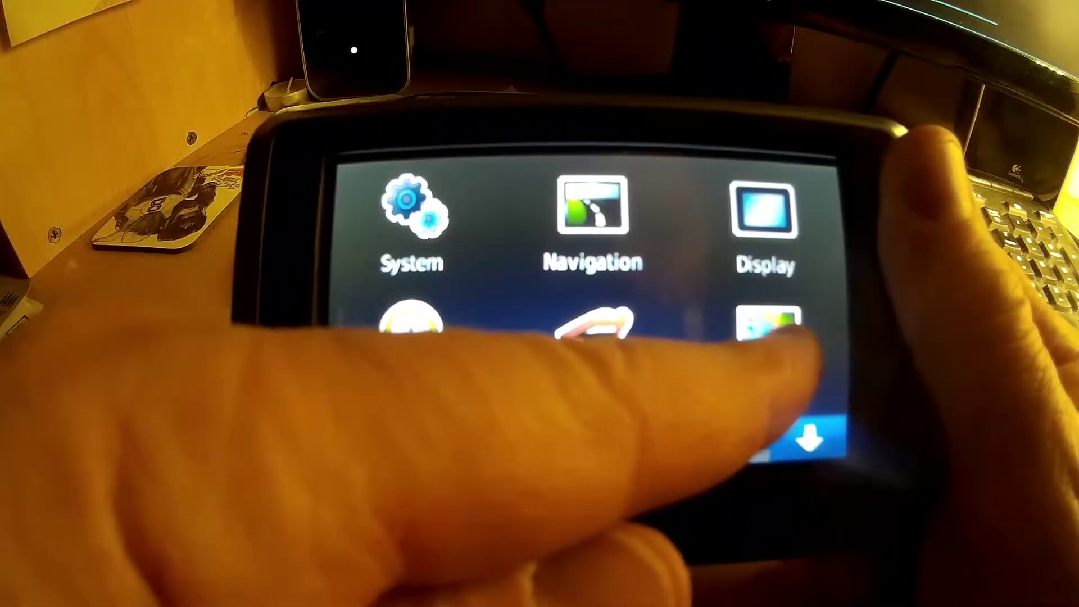
click(769, 330)
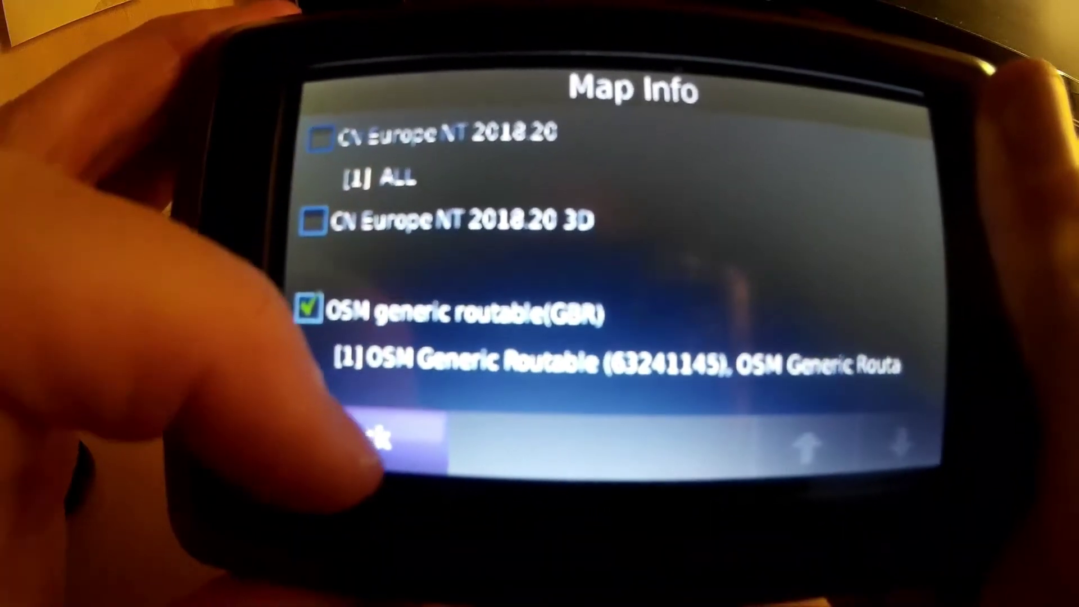
Enable OSM generic routable(GBR) in Map Info, back out to the main menu, and show View Map.
click(379, 439)
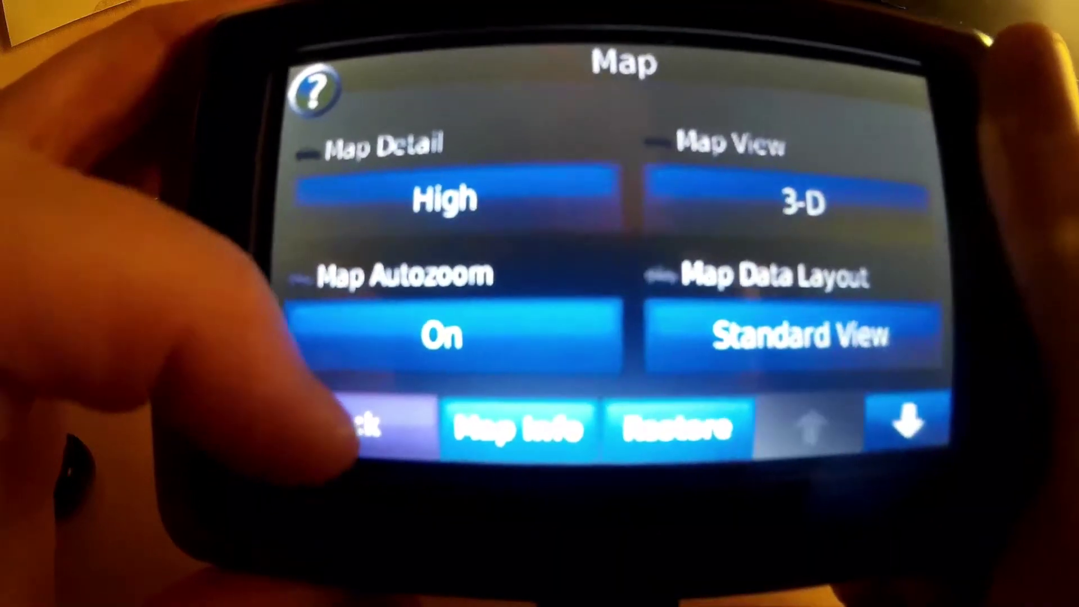
click(363, 430)
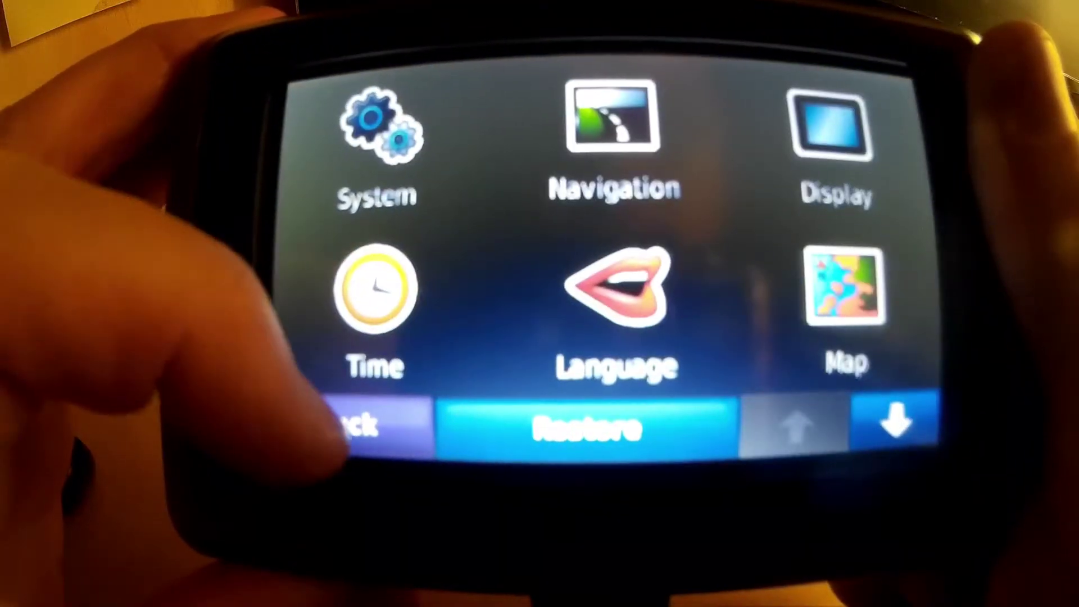
click(346, 428)
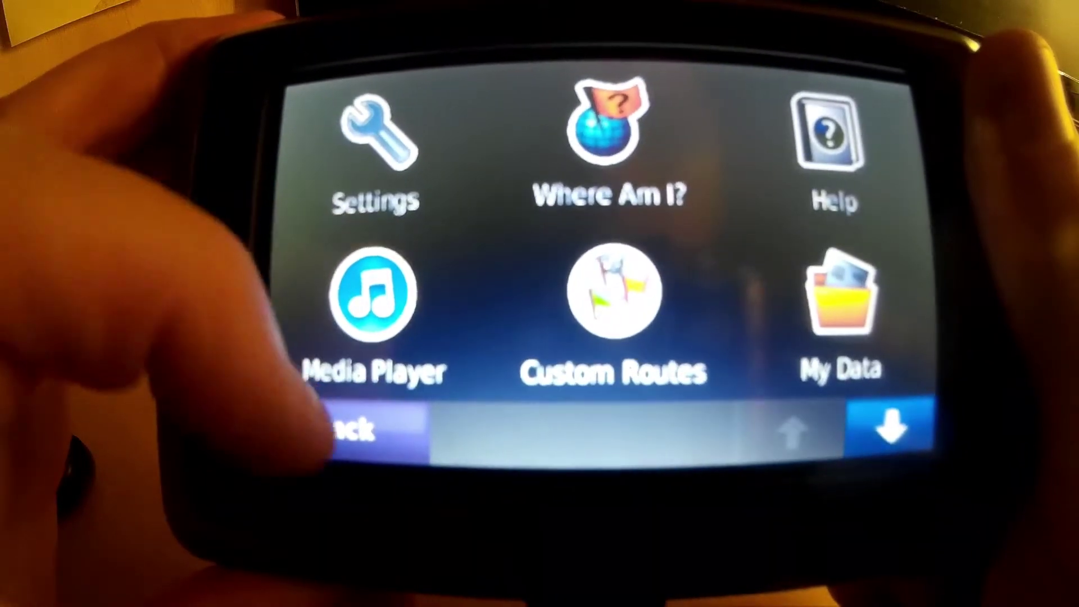
click(346, 428)
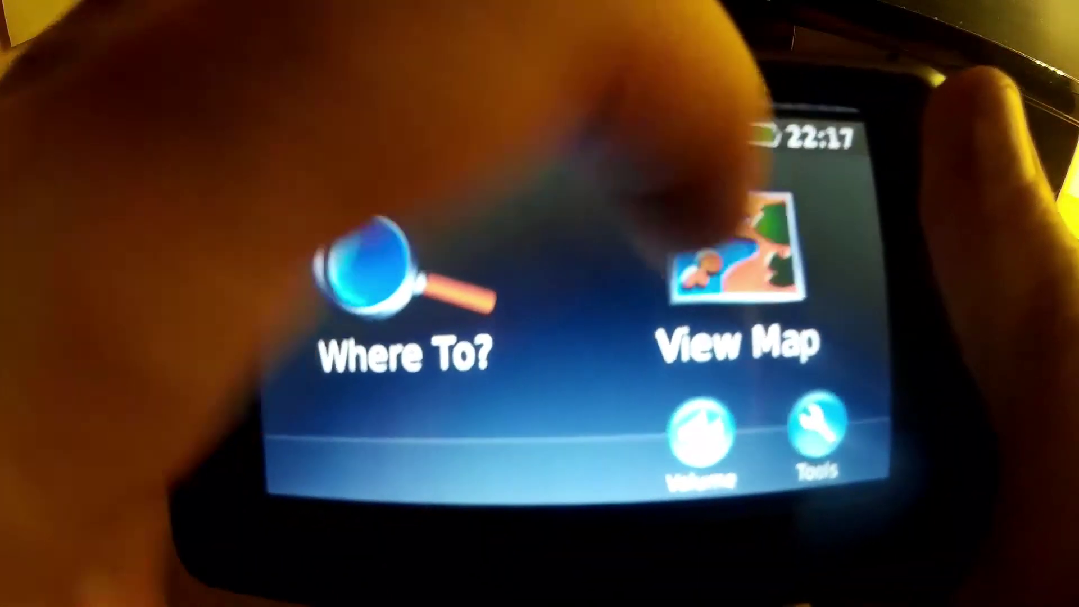
click(734, 253)
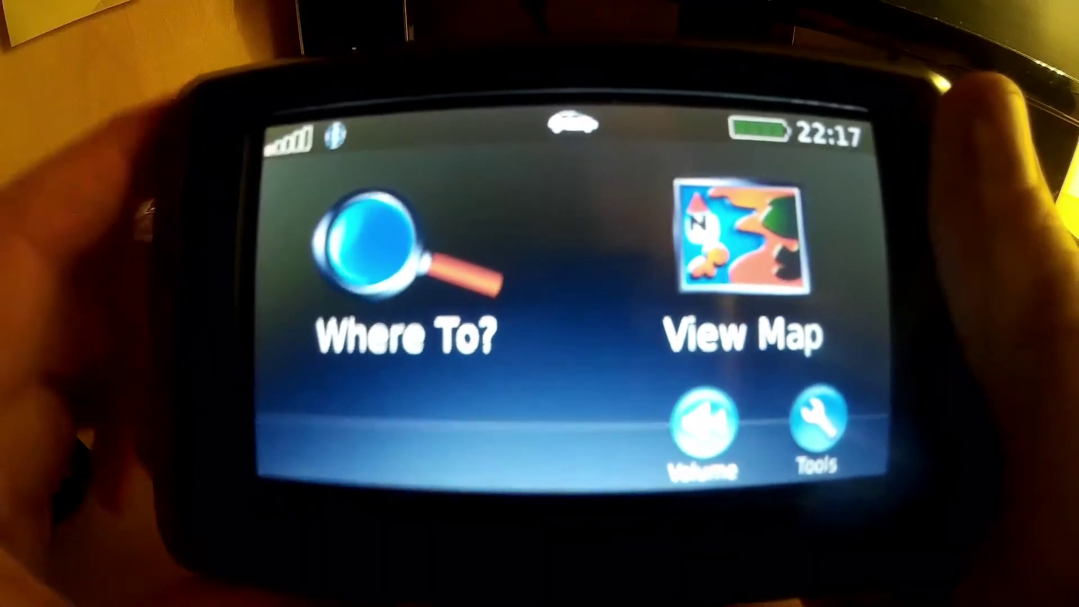